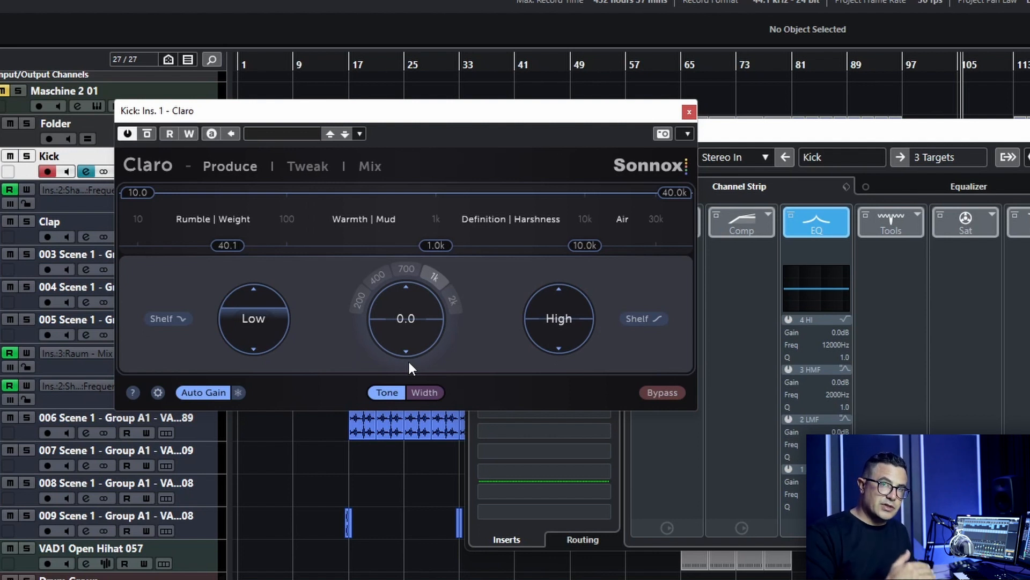
# Step: Check the Width controls of the Kick's Claro EQ, then adjust the Low tone band to 48.4 Hz with slightly more gain
pyautogui.click(440, 392)
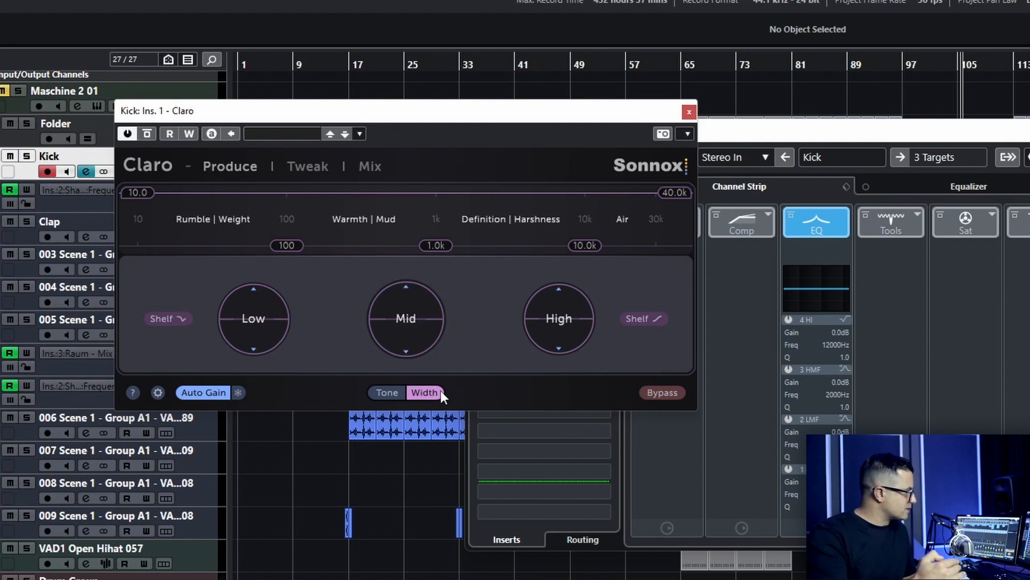
pyautogui.moveTo(394, 348)
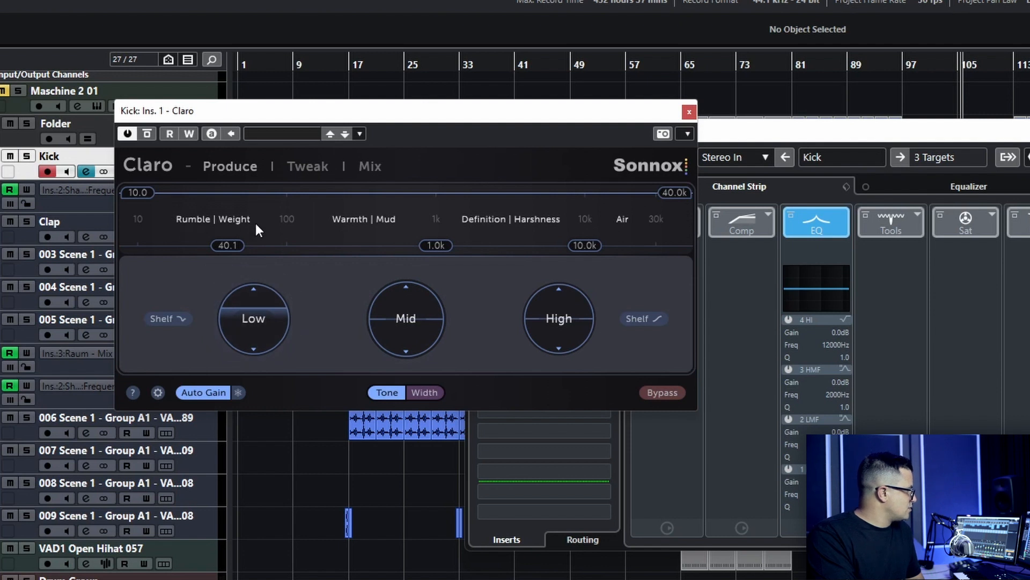
pyautogui.moveTo(230, 247)
pyautogui.mouseDown()
pyautogui.moveTo(326, 246)
pyautogui.moveTo(214, 245)
pyautogui.moveTo(240, 245)
pyautogui.mouseUp()
pyautogui.moveTo(265, 306); pyautogui.dragTo(265, 300)
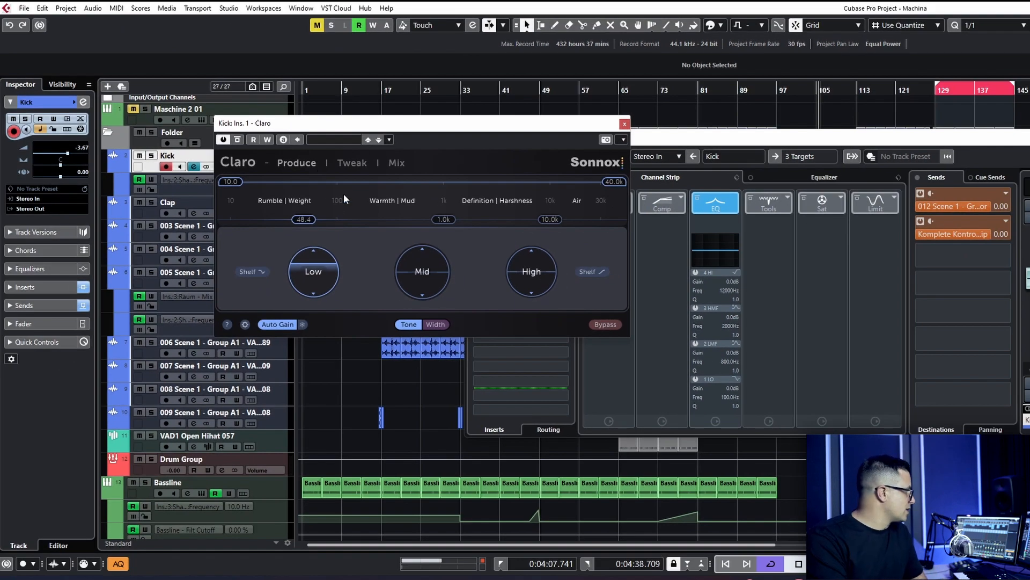
# Step: Open Claro's Tweak view for the Kick and set the 317.2 Hz body node to 1.0 dB
pyautogui.click(352, 162)
pyautogui.moveTo(474, 134); pyautogui.dragTo(445, 89)
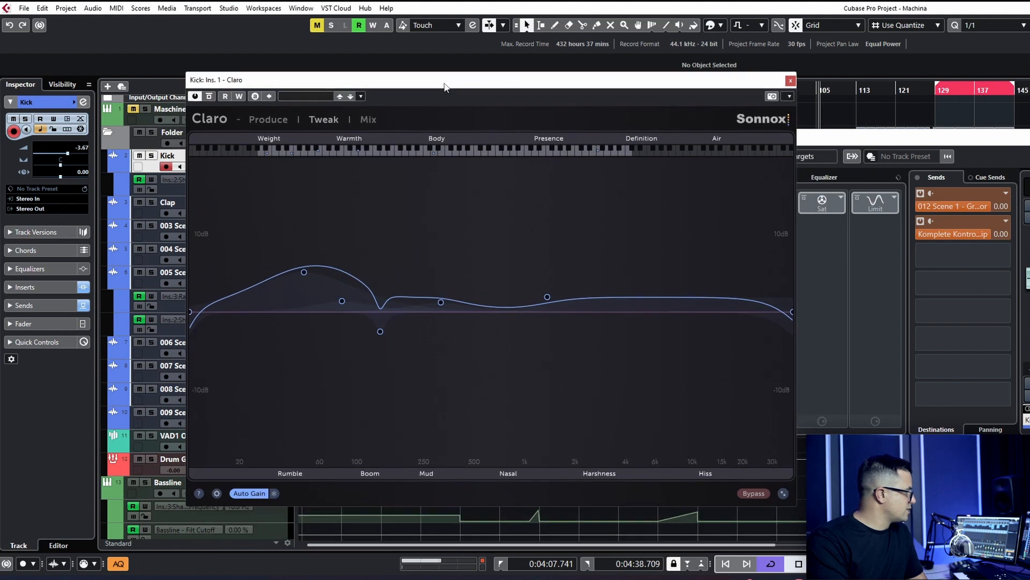
pyautogui.click(440, 302)
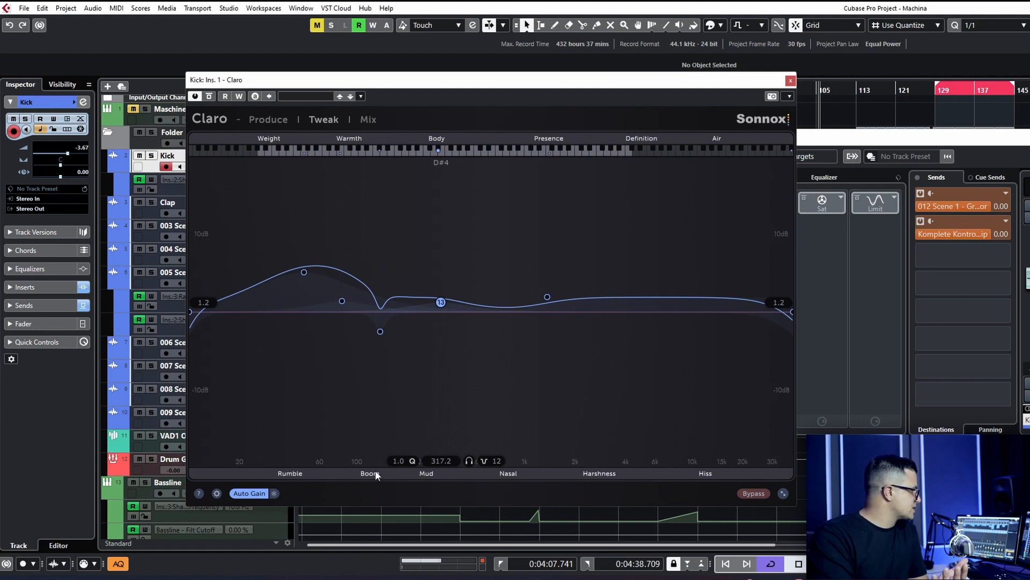
pyautogui.moveTo(441, 304); pyautogui.dragTo(440, 305)
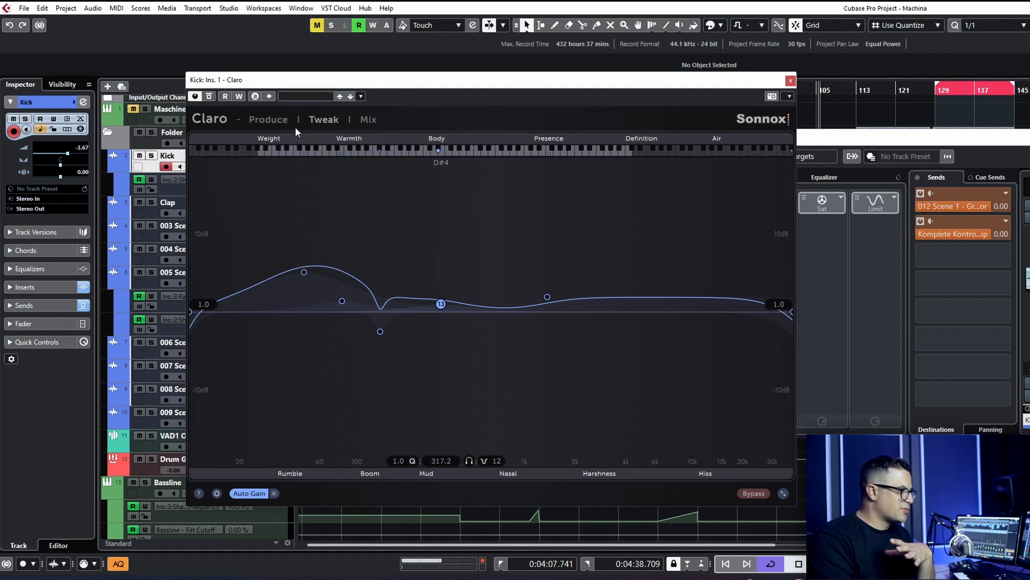
# Step: Compare the Kick with the Bassline in the Mix view and cut the Bassline with a bell just below 60 Hz
pyautogui.click(365, 119)
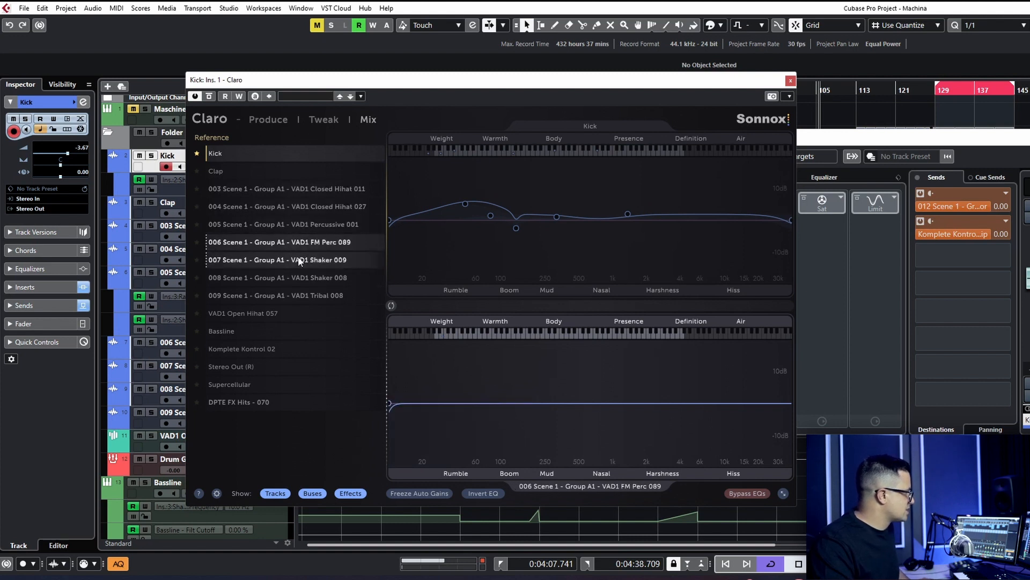
pyautogui.click(282, 259)
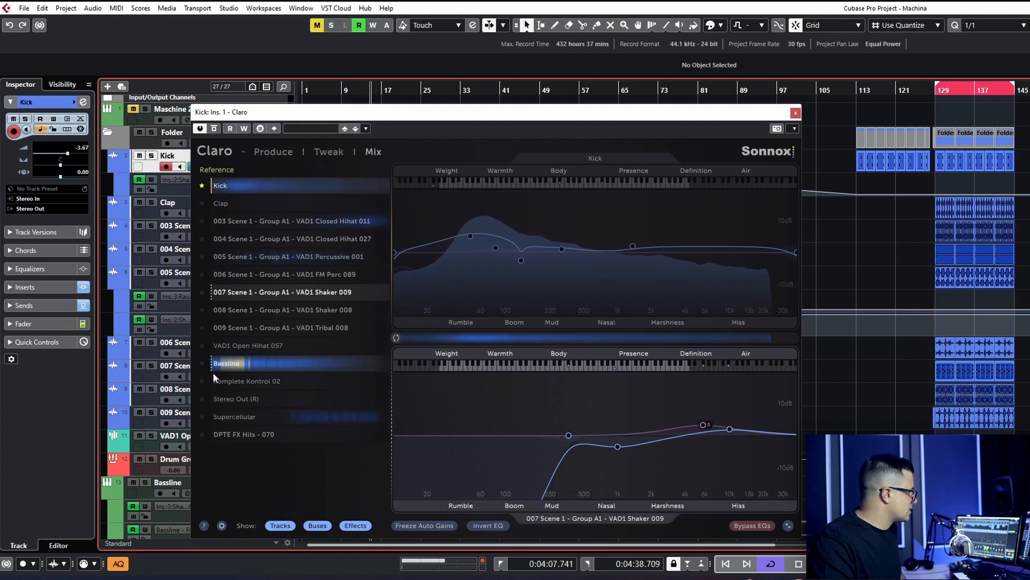
pyautogui.click(233, 368)
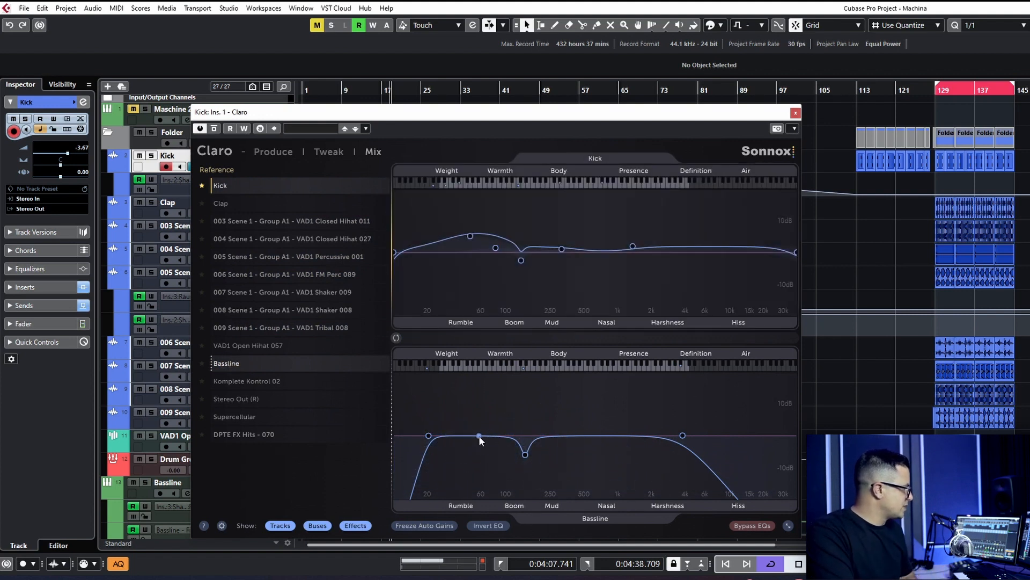
pyautogui.moveTo(475, 434)
pyautogui.mouseDown()
pyautogui.moveTo(459, 446)
pyautogui.moveTo(475, 454)
pyautogui.mouseUp()
pyautogui.scroll(5, 471, 451)
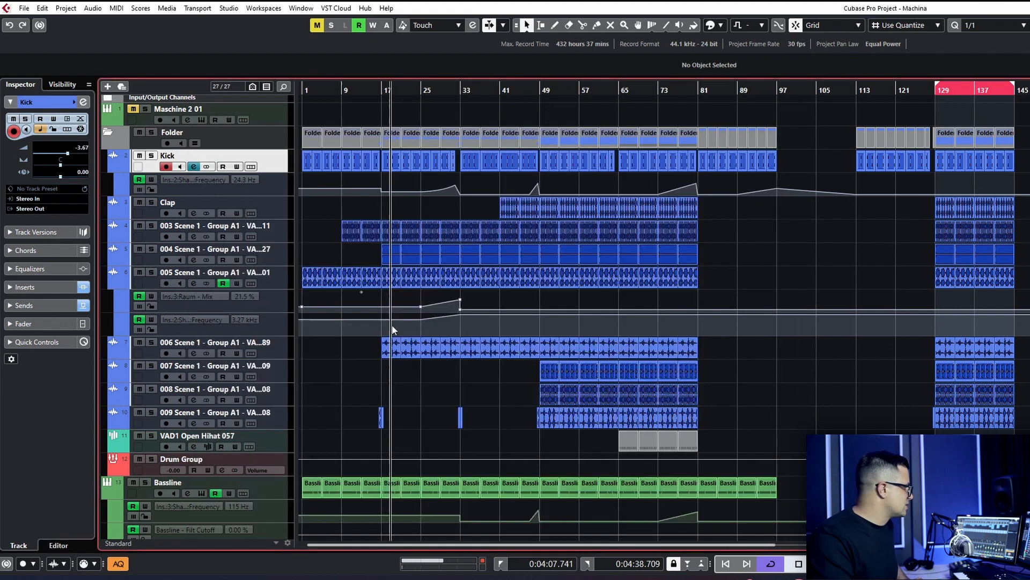
# Step: Examine the Bassline track's own Claro curve in the Tweak view and close the plug-in
pyautogui.click(796, 113)
pyautogui.scroll(-3, 334, 283)
pyautogui.click(187, 315)
pyautogui.click(487, 223)
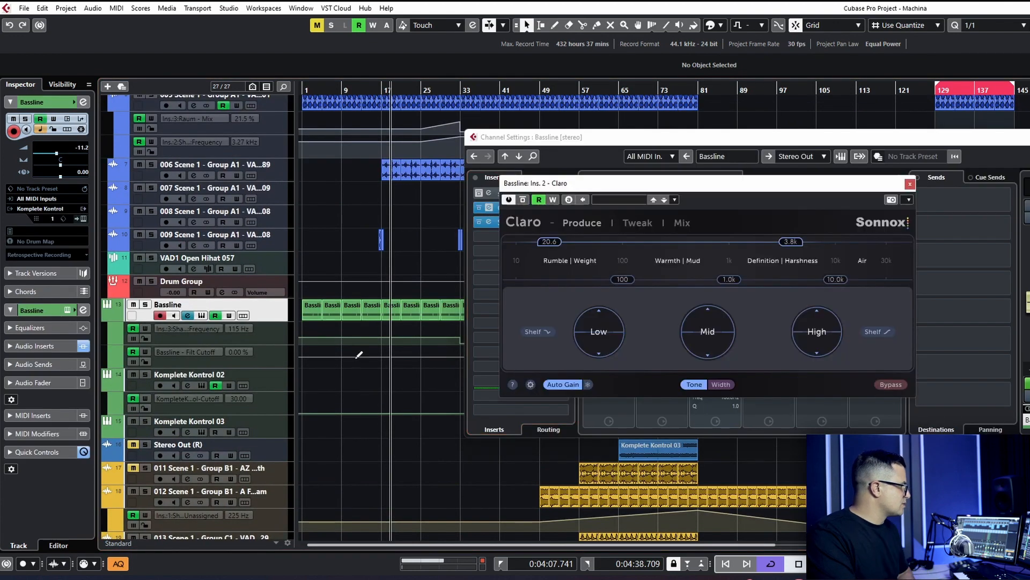
pyautogui.click(638, 223)
pyautogui.moveTo(637, 178); pyautogui.dragTo(424, 106)
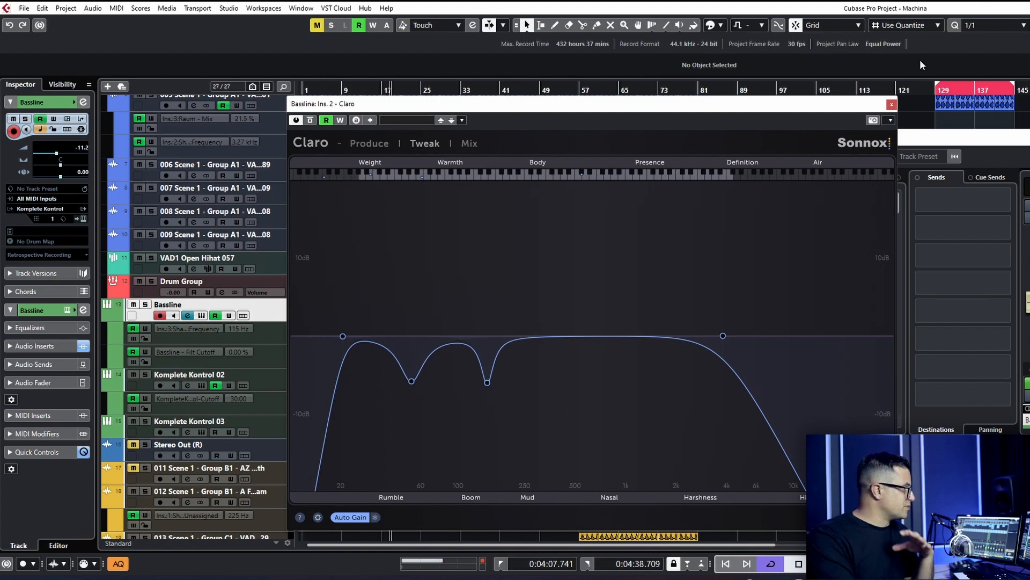
pyautogui.click(891, 104)
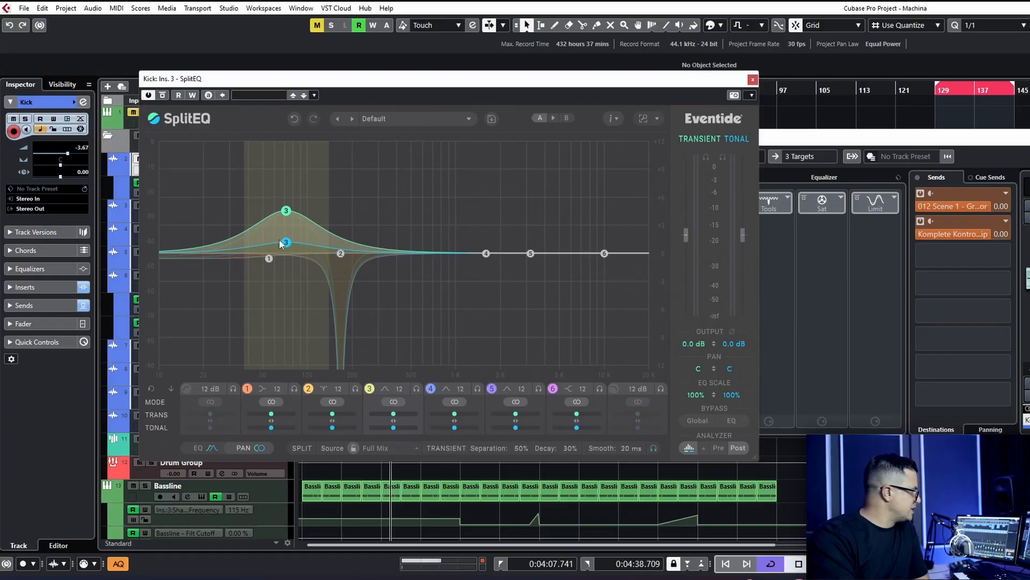
# Step: Solo the Kick and place SplitEQ's band 1 at 55 Hz and band 2 at about 92 Hz
pyautogui.moveTo(530, 252); pyautogui.dragTo(570, 333)
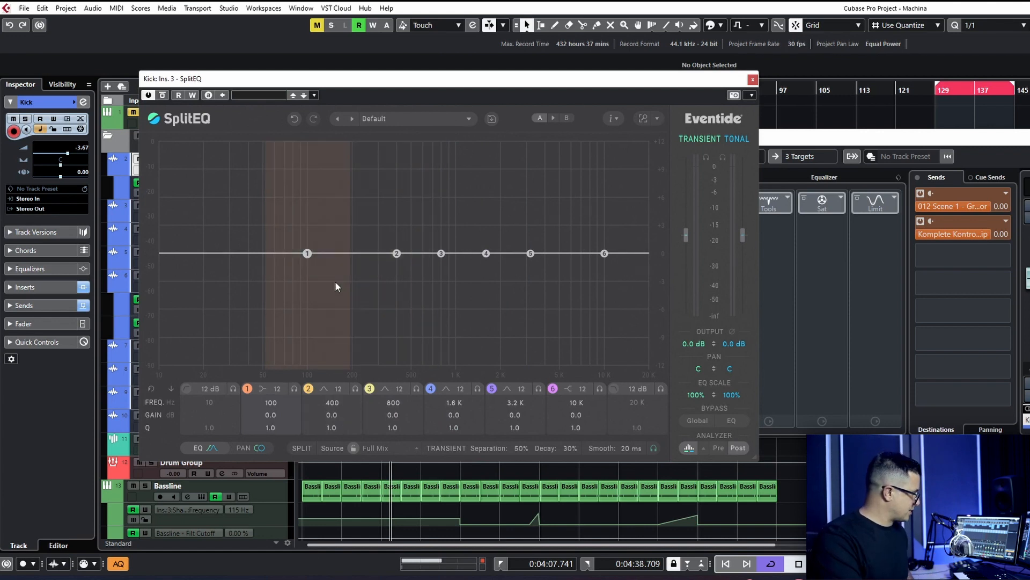
pyautogui.press('s')
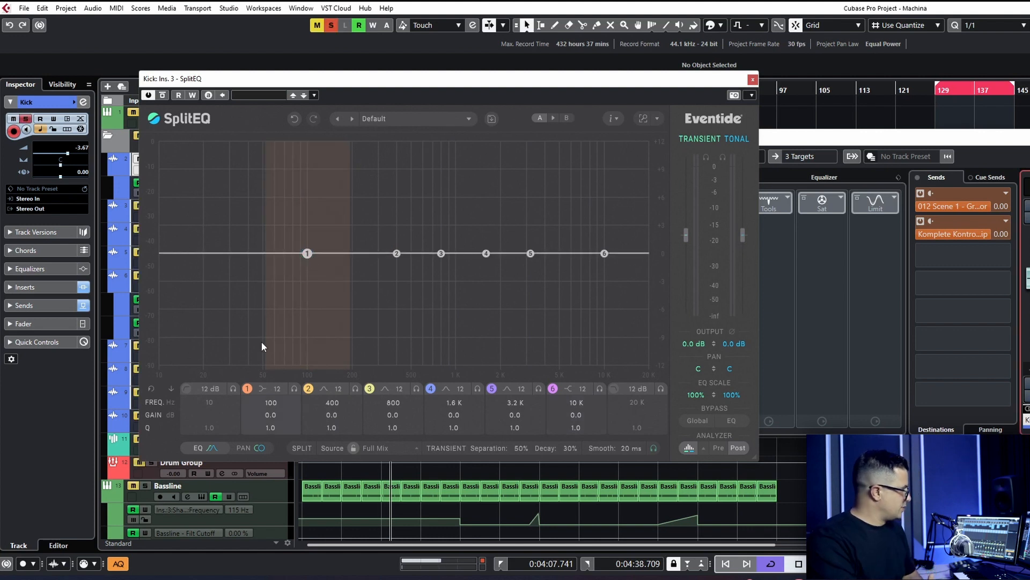
pyautogui.moveTo(311, 264); pyautogui.dragTo(272, 262)
pyautogui.moveTo(397, 252); pyautogui.dragTo(303, 254)
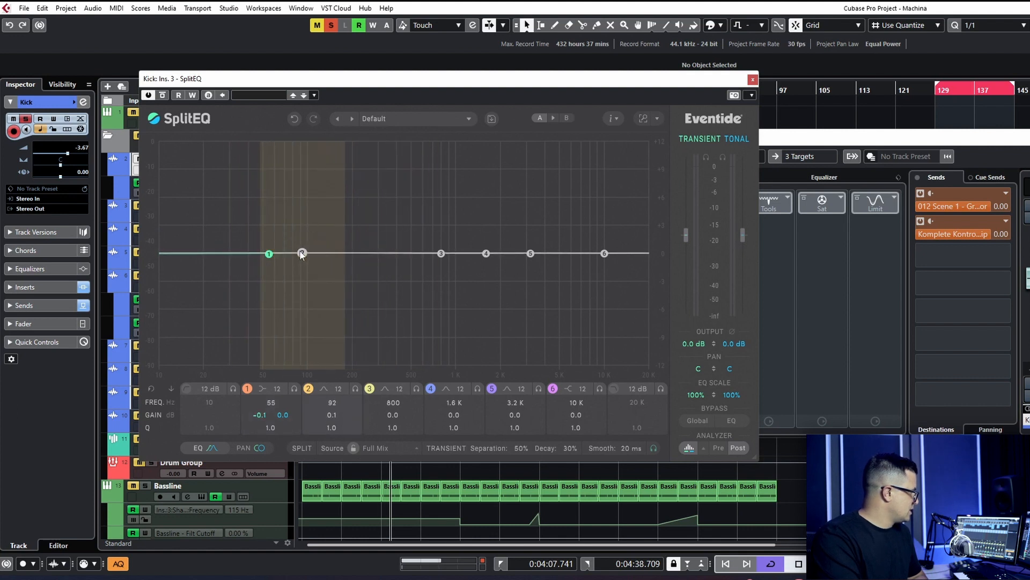
# Step: During playback, shape band 2 at 74 Hz with a 4.8 dB transient boost and a tonal cut of about 6.2 dB
pyautogui.press('space')
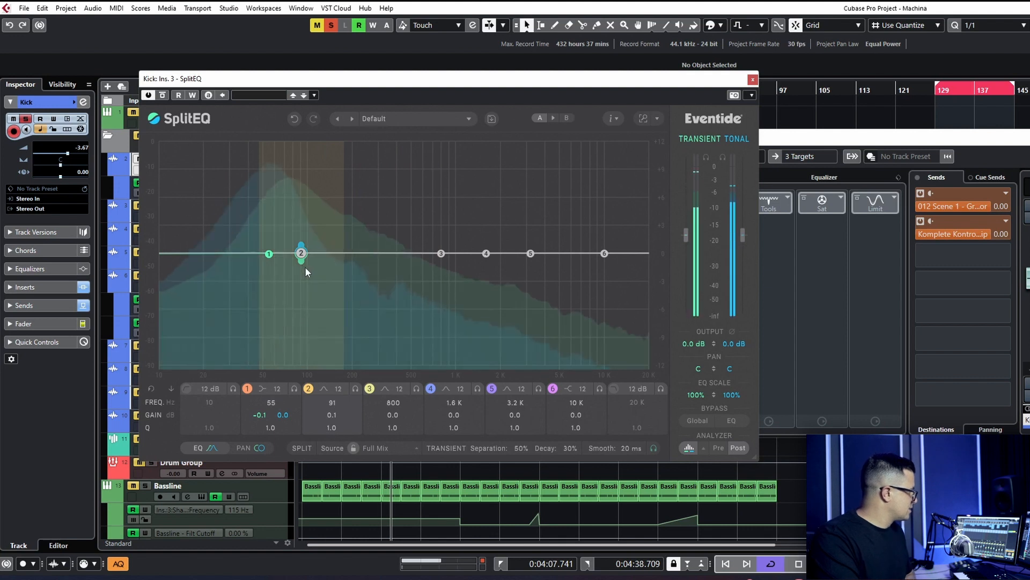
pyautogui.moveTo(301, 262); pyautogui.dragTo(292, 316)
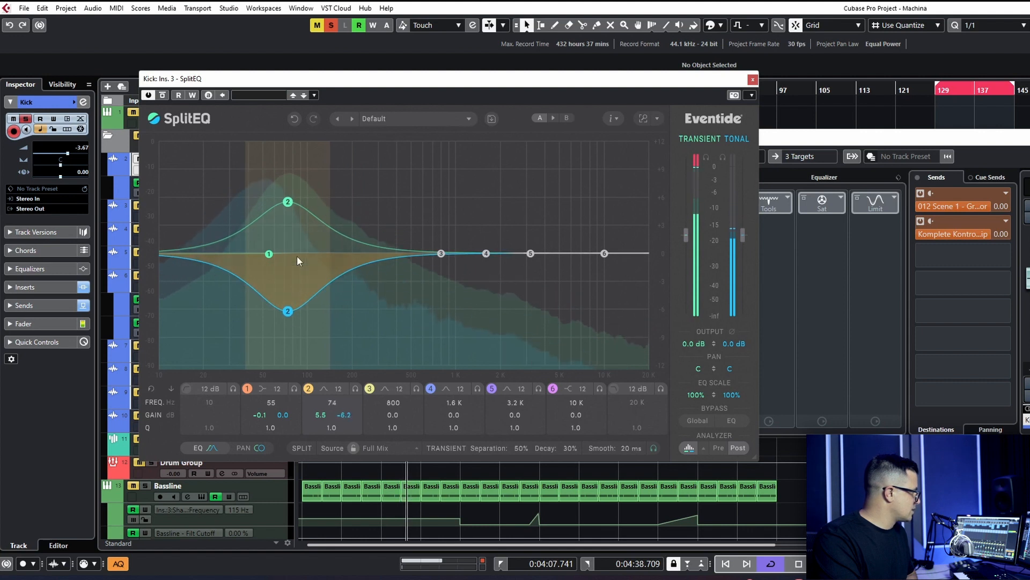
pyautogui.moveTo(288, 202); pyautogui.dragTo(288, 211)
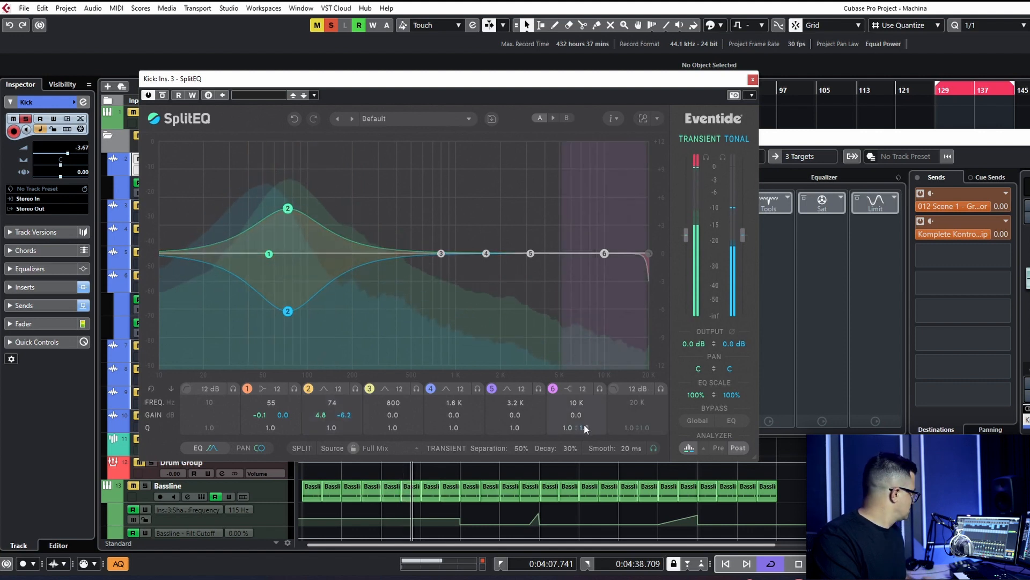
# Step: Try the tonal output at -30.0 dB, then set it to 2.5 dB
pyautogui.moveTo(700, 341)
pyautogui.mouseDown()
pyautogui.moveTo(698, 349)
pyautogui.moveTo(699, 341)
pyautogui.mouseUp()
pyautogui.moveTo(730, 340); pyautogui.dragTo(726, 466)
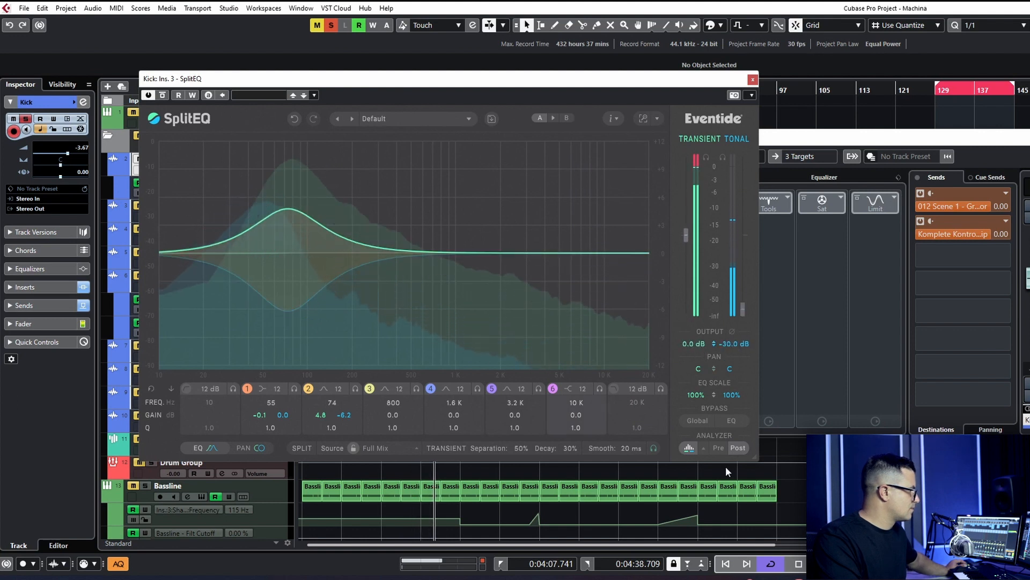
pyautogui.moveTo(730, 366)
pyautogui.mouseDown()
pyautogui.moveTo(730, 328)
pyautogui.moveTo(732, 374)
pyautogui.moveTo(730, 336)
pyautogui.moveTo(723, 347)
pyautogui.mouseUp()
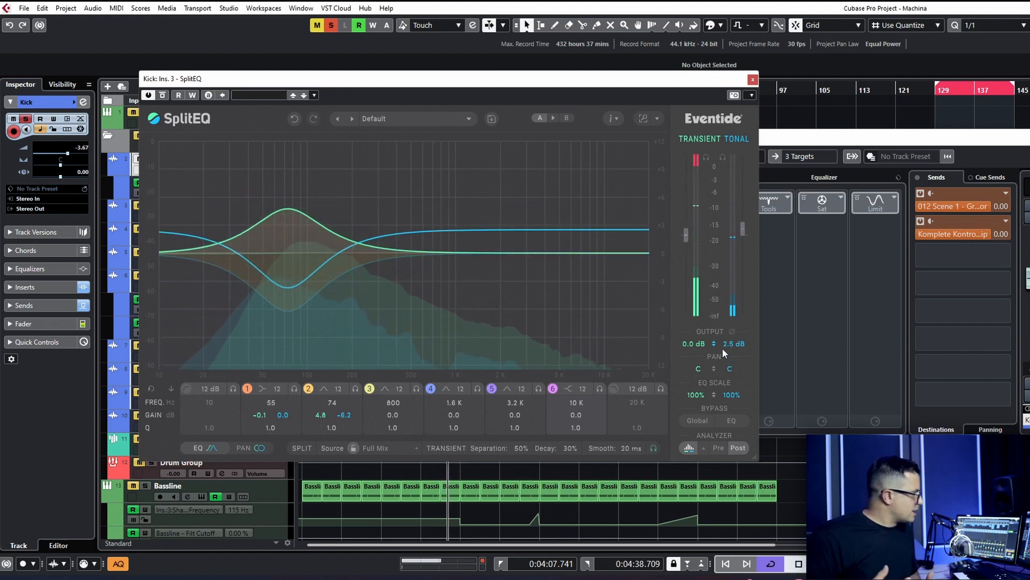
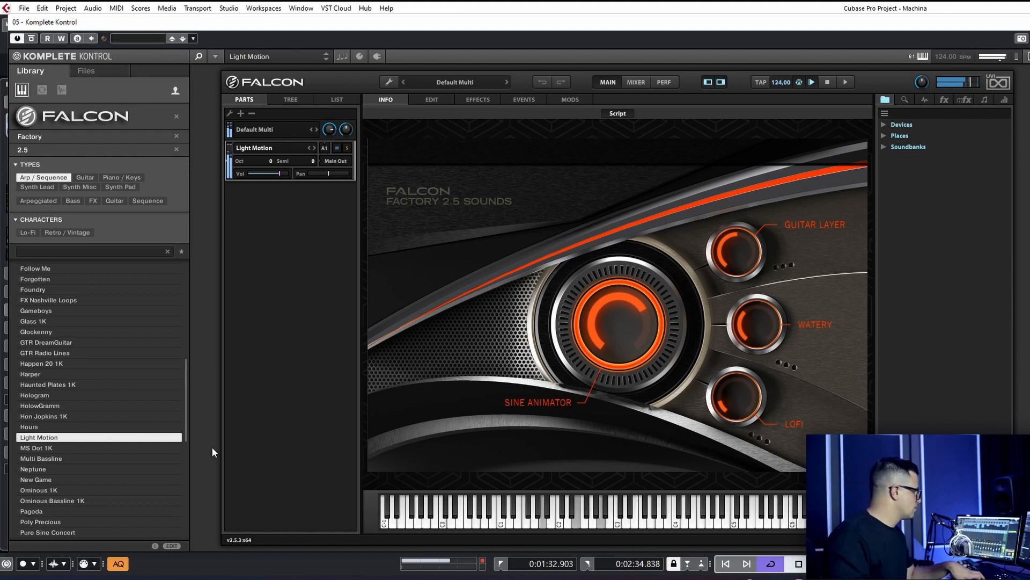
# Step: Load the Automata Chimes preset in Falcon and open the program's first script processor
pyautogui.scroll(-4, 55, 504)
pyautogui.click(56, 511)
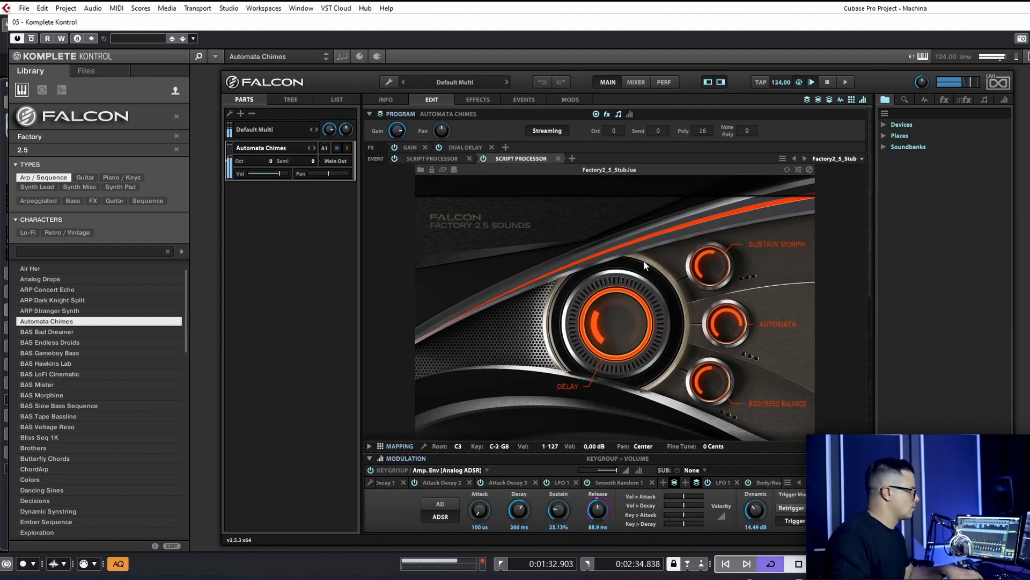
pyautogui.click(424, 159)
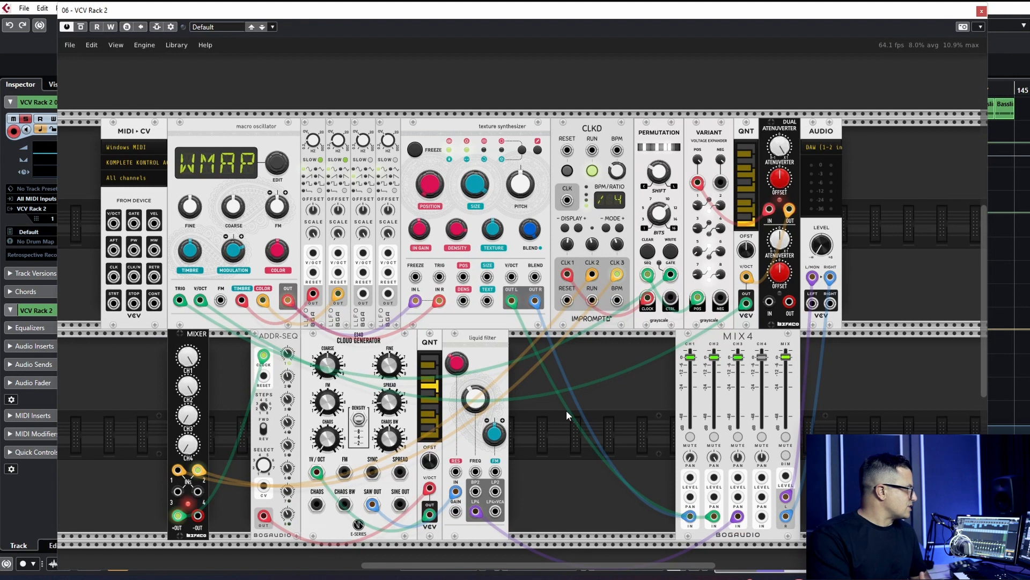
# Step: Select the ADDR-SEQ, Cloud Generator, QNT and liquid filter modules in the rack's lower row to single them out
pyautogui.moveTo(565, 408); pyautogui.dragTo(266, 478)
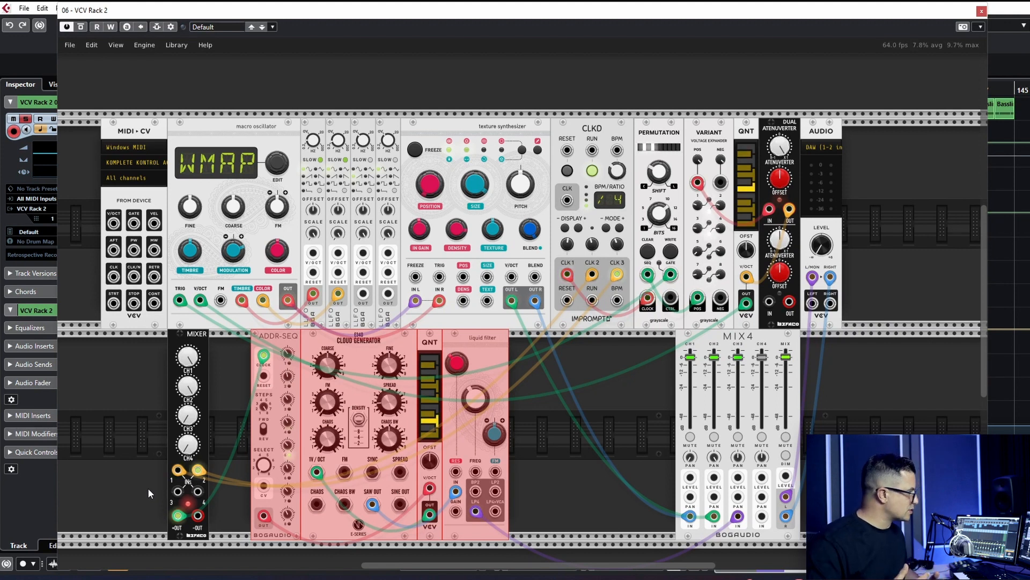
pyautogui.click(116, 45)
pyautogui.moveTo(215, 103); pyautogui.dragTo(316, 110)
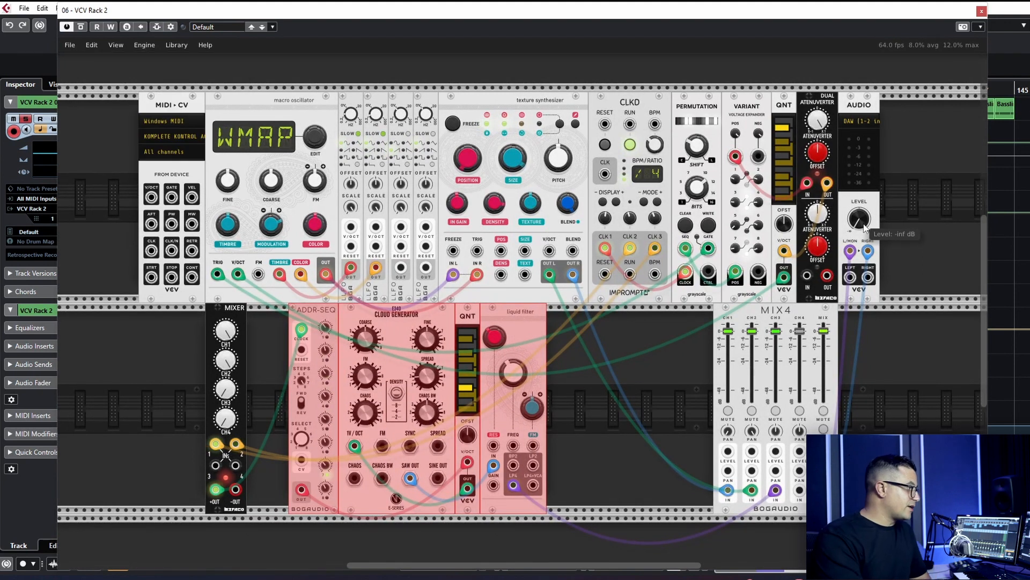
# Step: Audition the patch with the Audio module's level raised to about 1 dB, clear the module selection, and turn the level fully down
pyautogui.moveTo(859, 220); pyautogui.dragTo(859, 211)
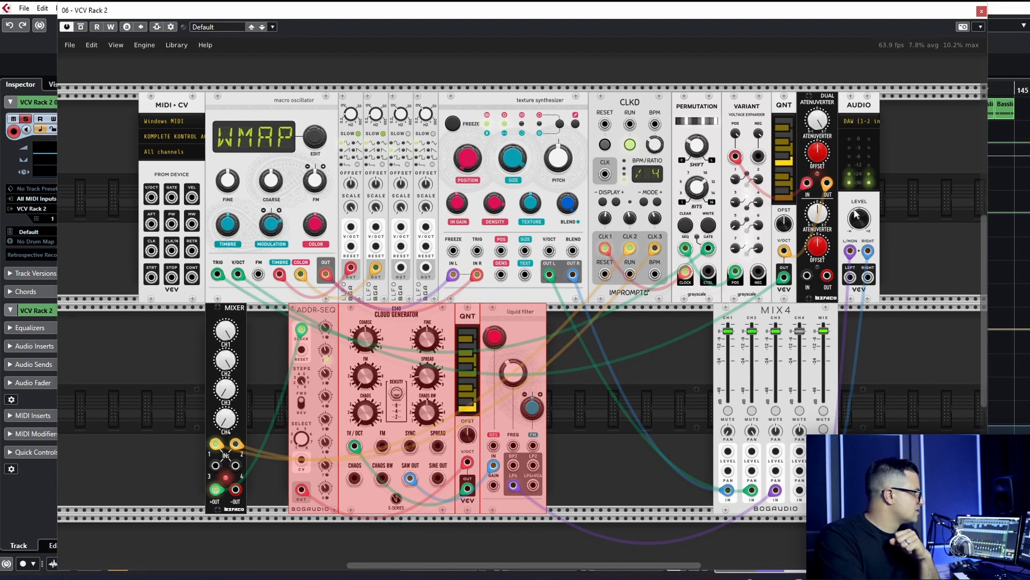
pyautogui.moveTo(858, 218); pyautogui.dragTo(859, 215)
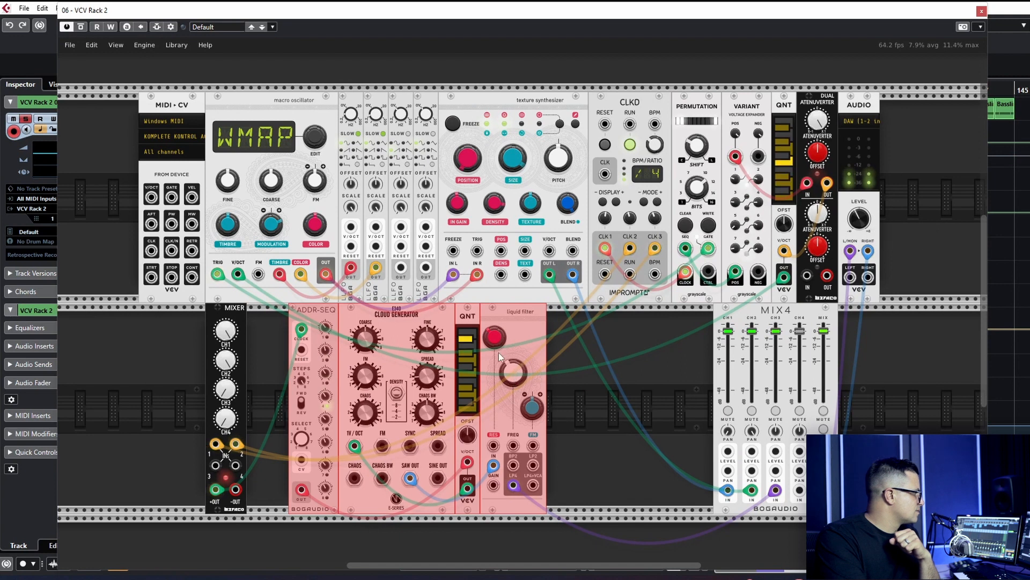
pyautogui.click(609, 448)
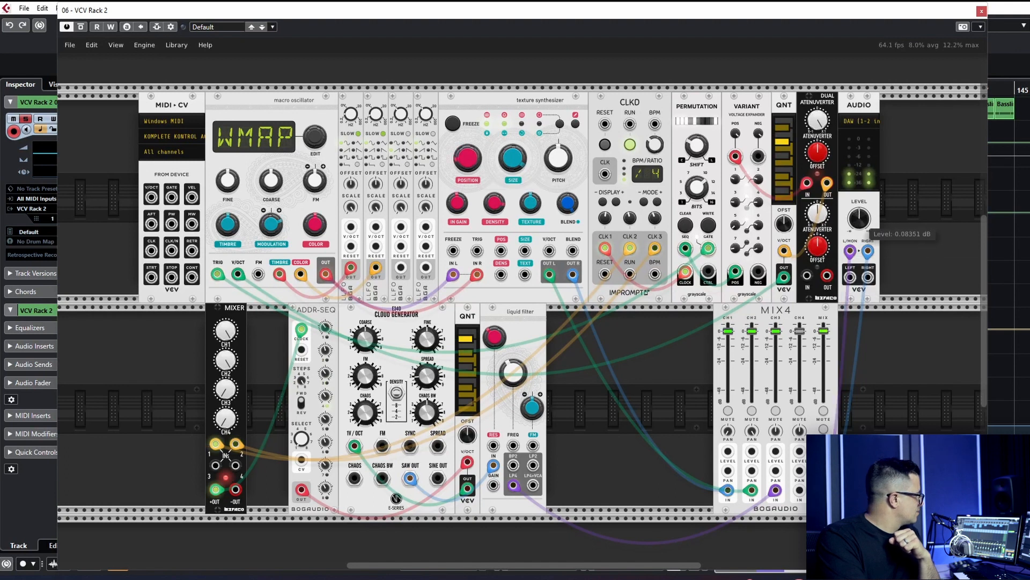
pyautogui.moveTo(862, 221)
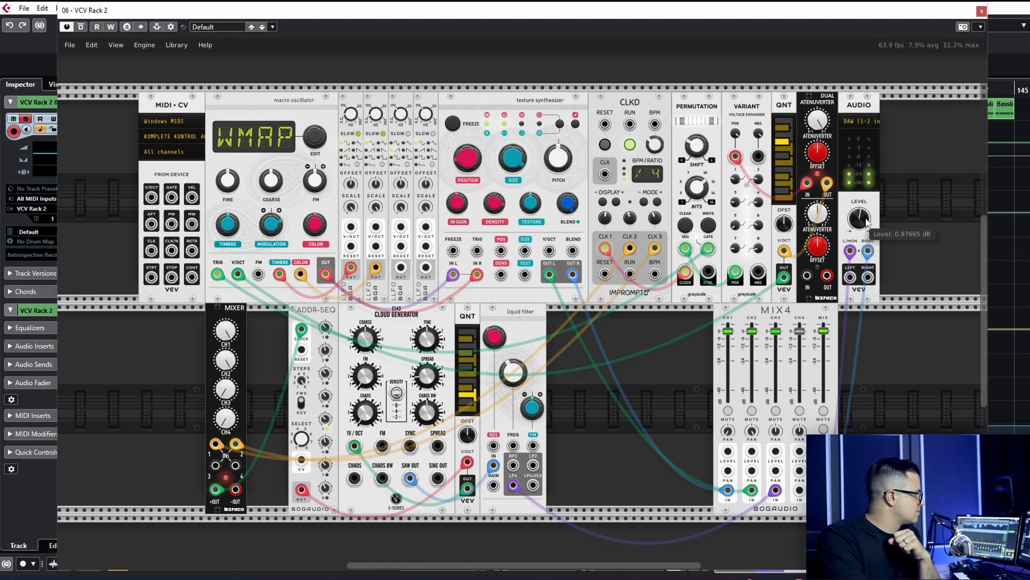
pyautogui.moveTo(862, 224); pyautogui.dragTo(862, 279)
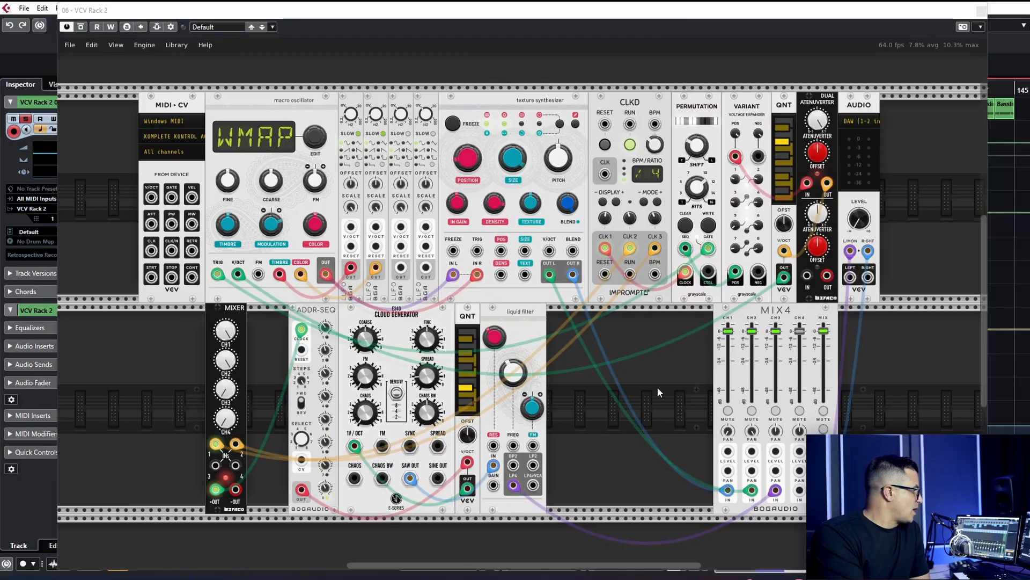
# Step: Open the module browser from an empty rack space and examine the available Valley and Vult modules
pyautogui.rightClick(621, 381)
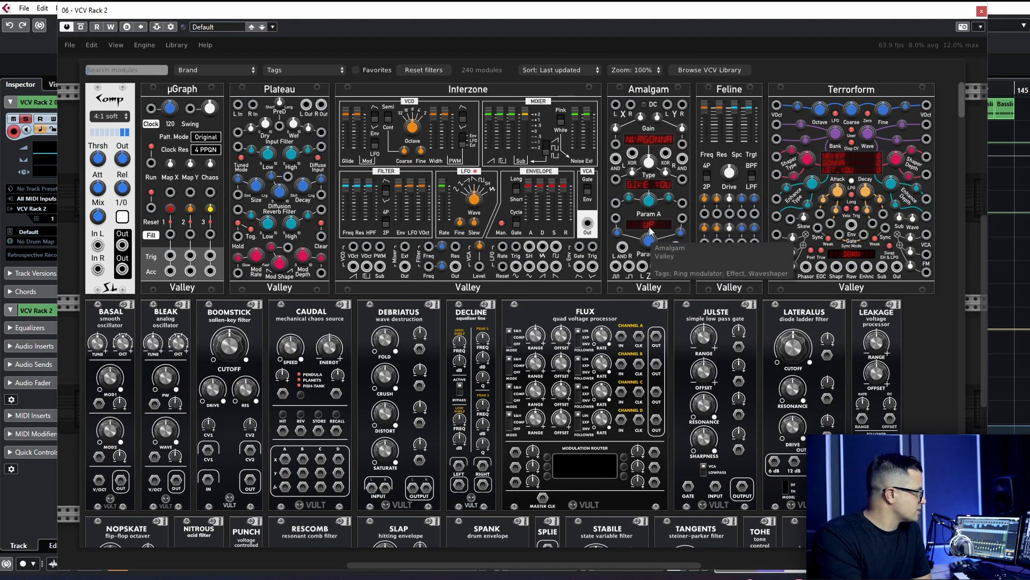
pyautogui.scroll(-5, 413, 139)
pyautogui.scroll(-3, 590, 194)
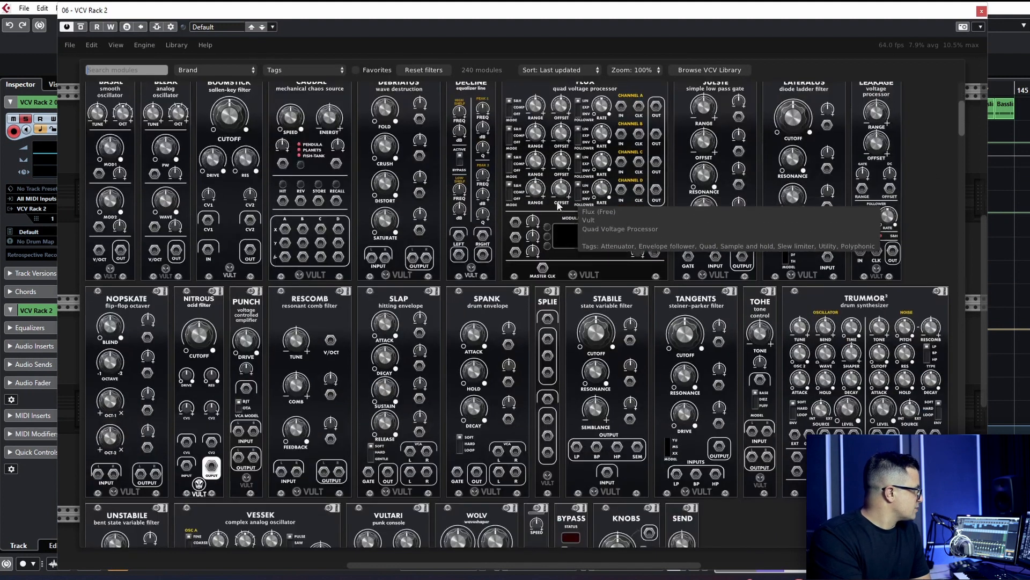
pyautogui.scroll(-1, 505, 329)
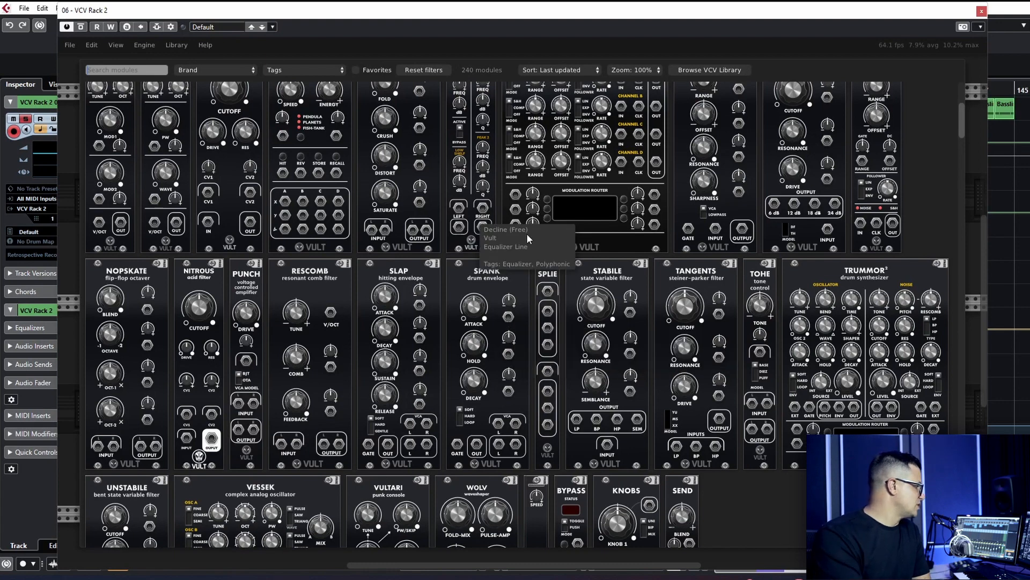
pyautogui.scroll(-2, 533, 185)
pyautogui.scroll(-2, 600, 273)
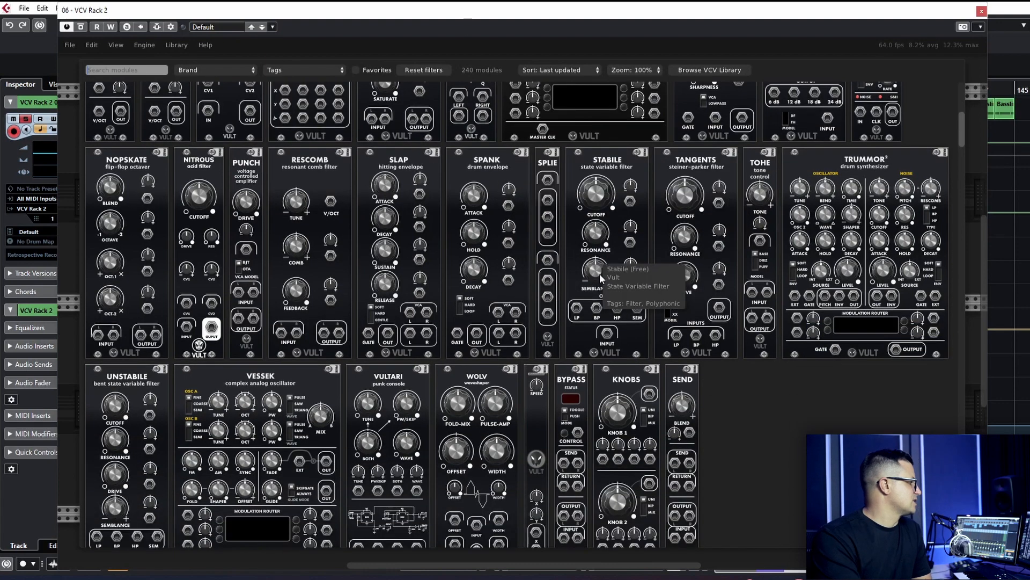
# Step: Browse further down the module library to examine the Prism, Alright Devices, Erica Synths, Rare Breeds and Bogaudio modules
pyautogui.scroll(-12, 607, 271)
pyautogui.scroll(-5, 319, 156)
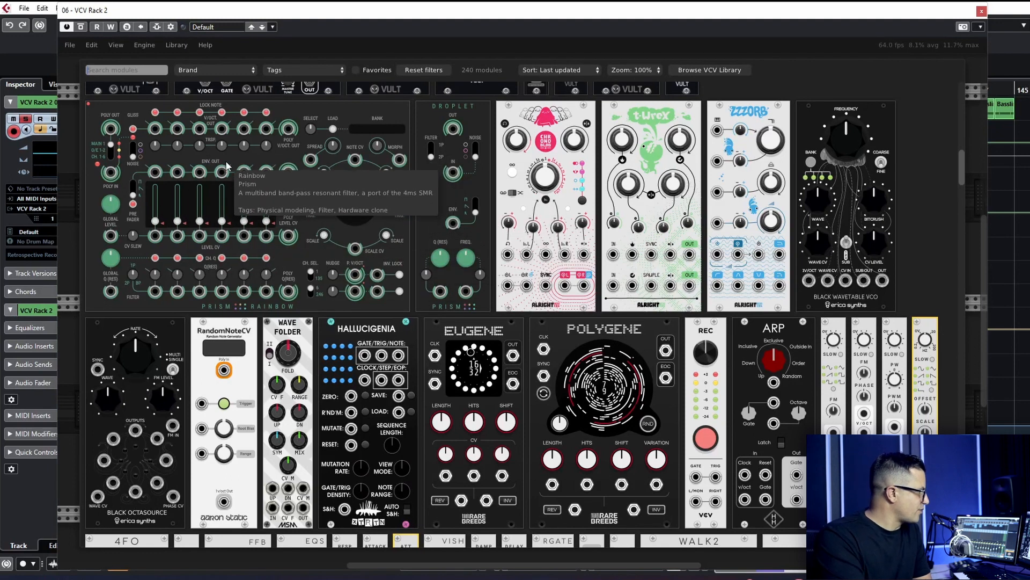
pyautogui.scroll(-2, 256, 173)
pyautogui.scroll(-5, 773, 182)
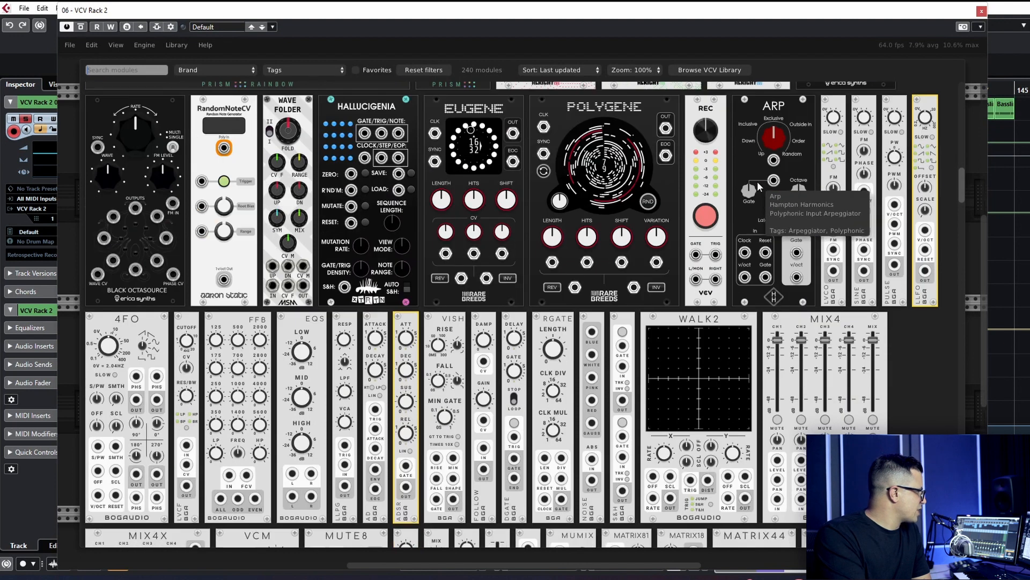
pyautogui.scroll(-2, 788, 204)
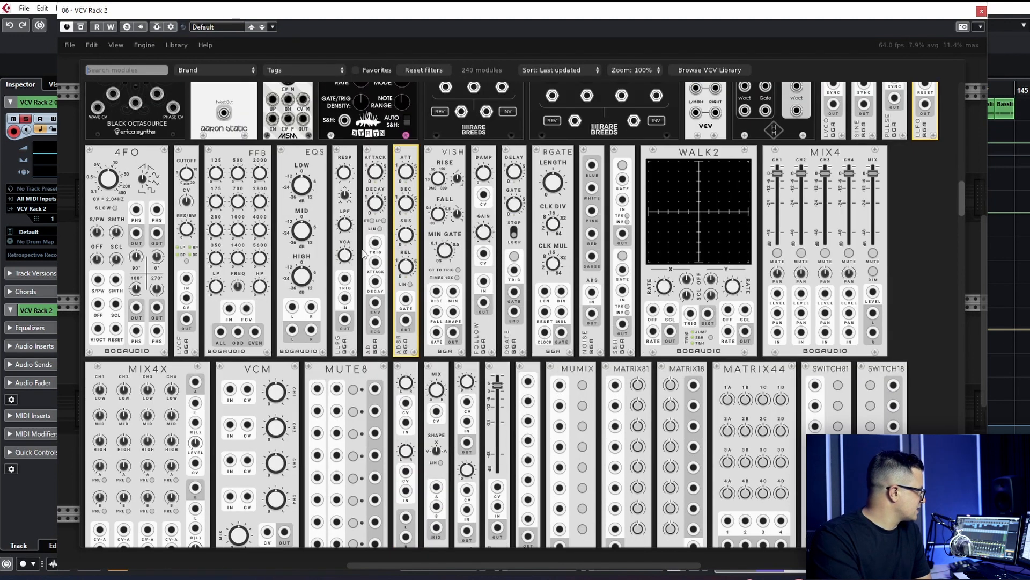
pyautogui.scroll(-1, 424, 276)
pyautogui.scroll(-6, 406, 248)
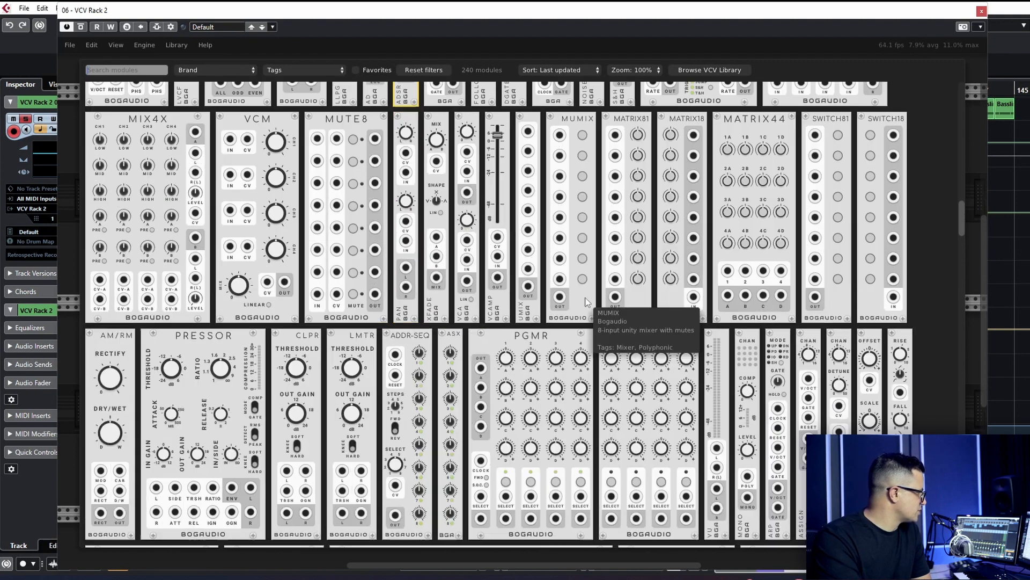
# Step: Continue through the module library to examine the Audible Instruments, Befaco, Dintree, Grayscale and Impromptu modules
pyautogui.scroll(-4, 406, 311)
pyautogui.scroll(-4, 481, 273)
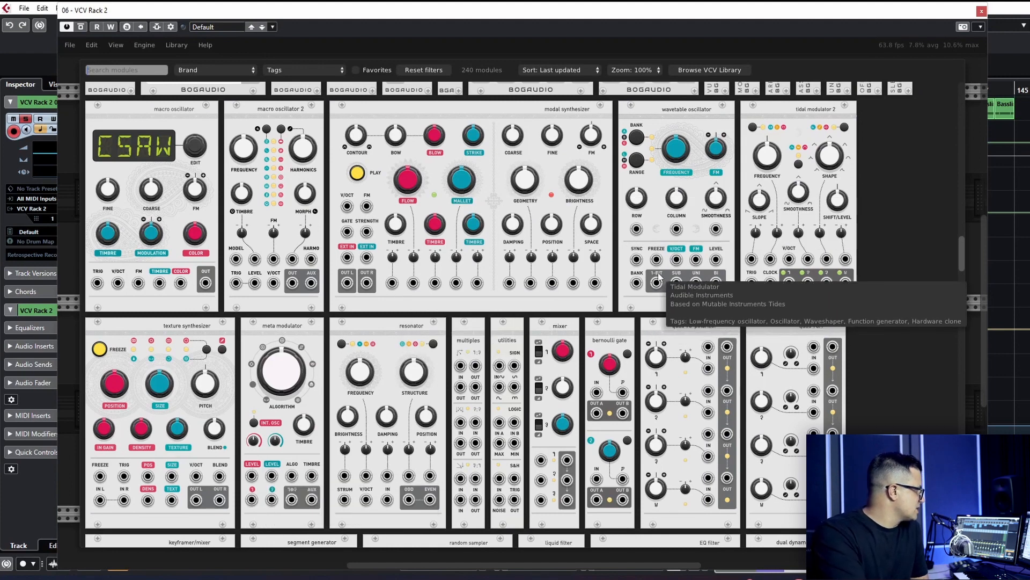
pyautogui.scroll(-3, 370, 301)
pyautogui.scroll(-2, 467, 322)
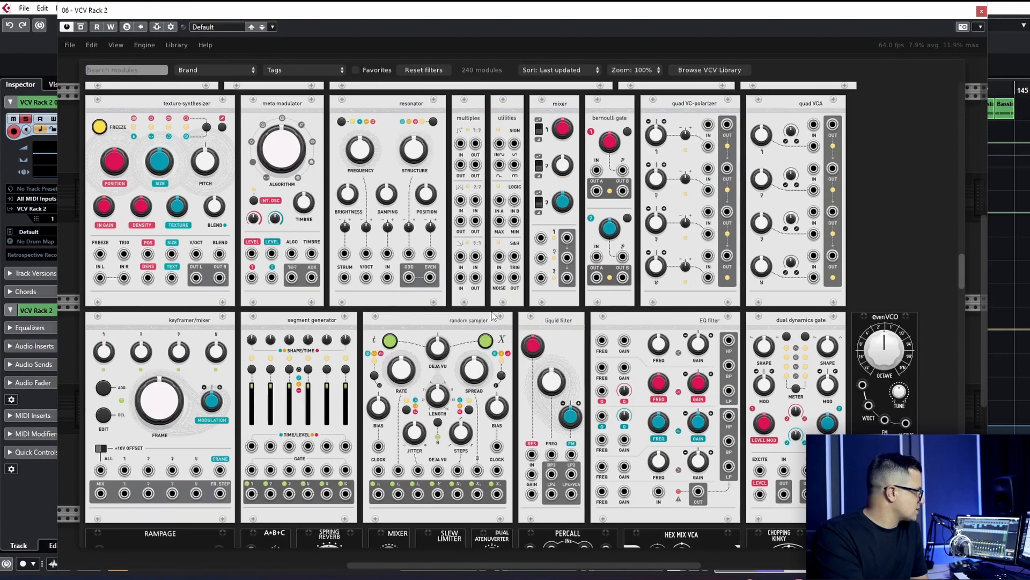
pyautogui.scroll(-10, 489, 299)
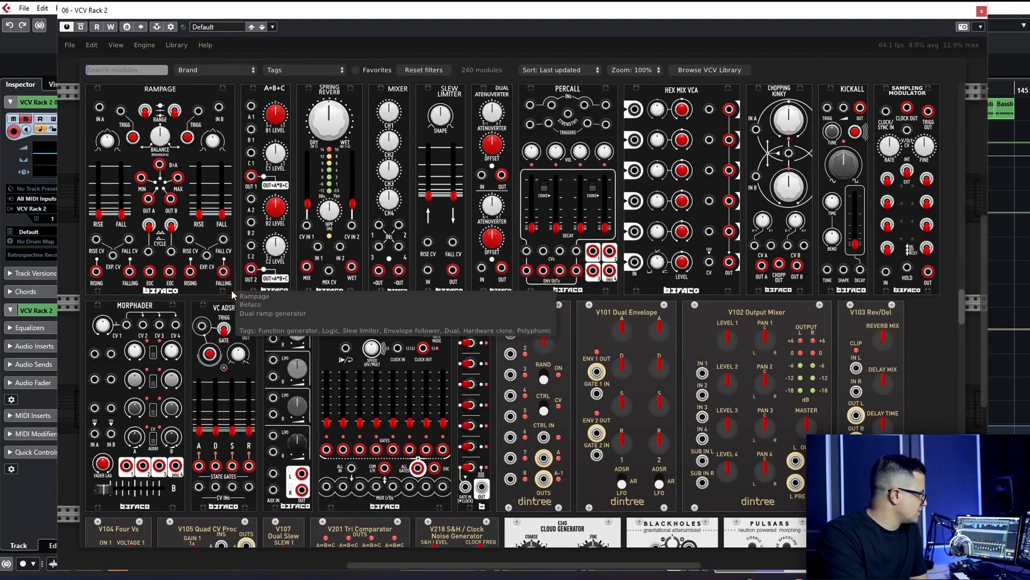
pyautogui.scroll(-3, 383, 220)
pyautogui.scroll(-10, 383, 220)
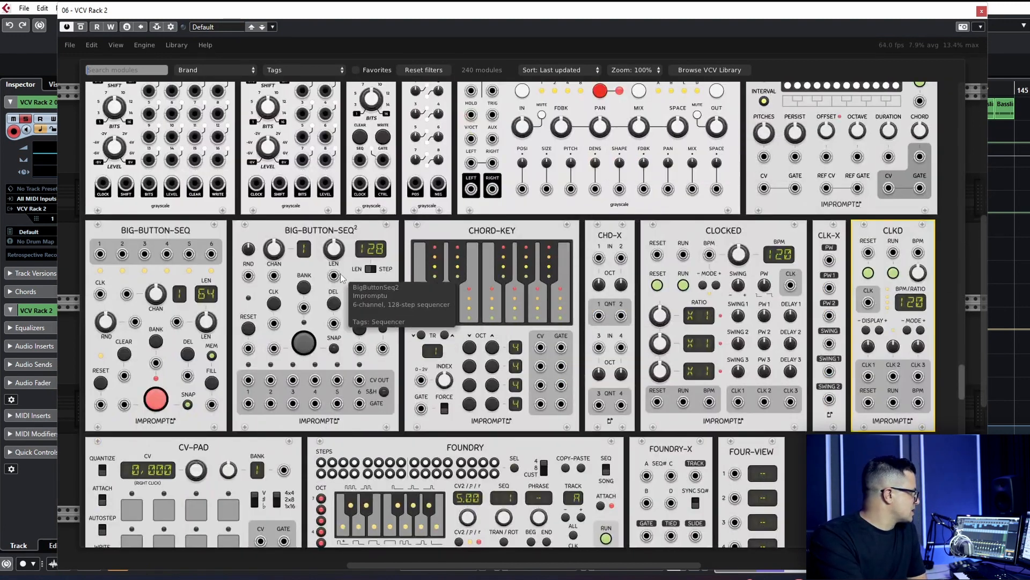
pyautogui.scroll(-1, 459, 351)
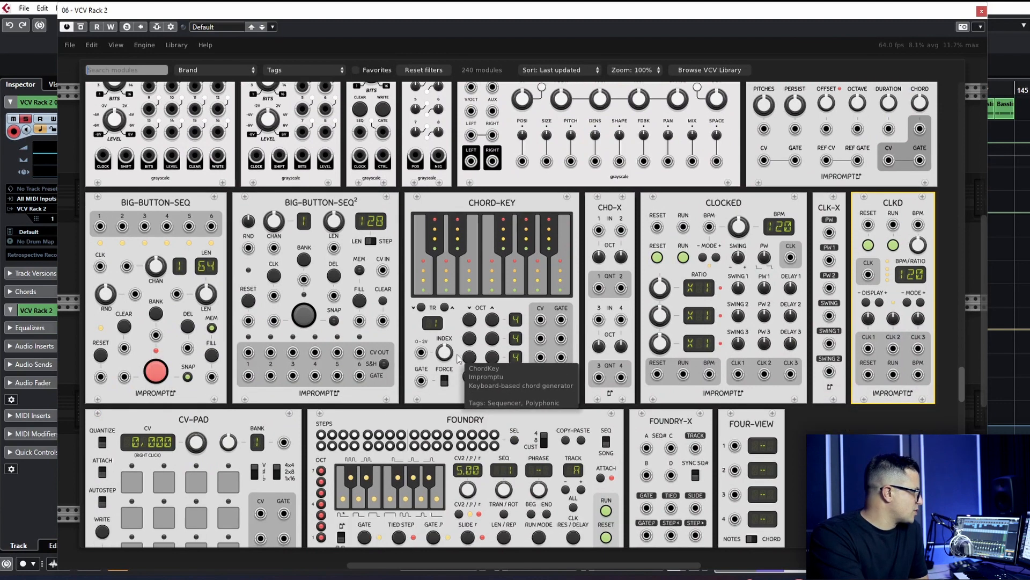
pyautogui.scroll(-3, 563, 395)
pyautogui.scroll(-10, 602, 395)
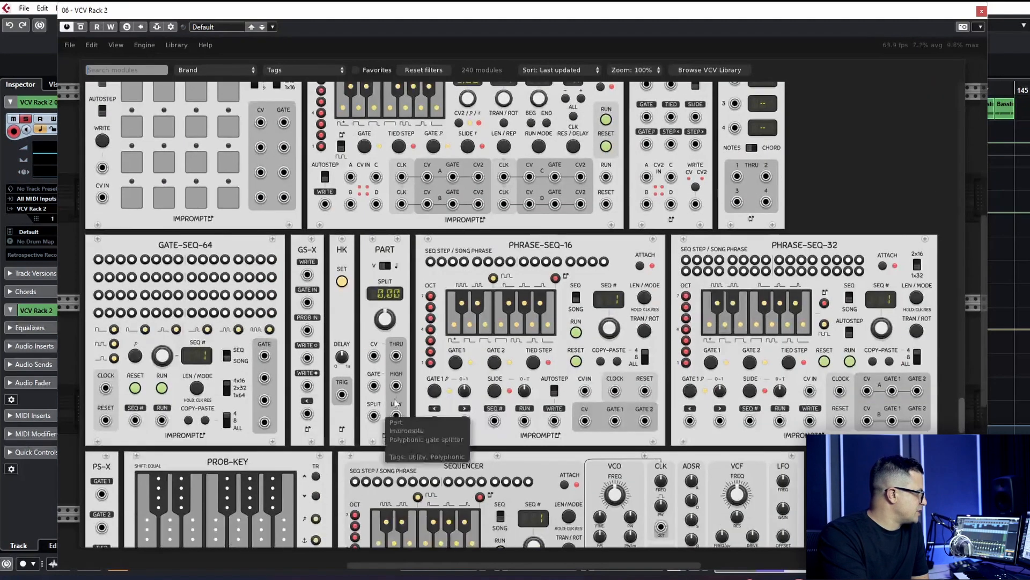